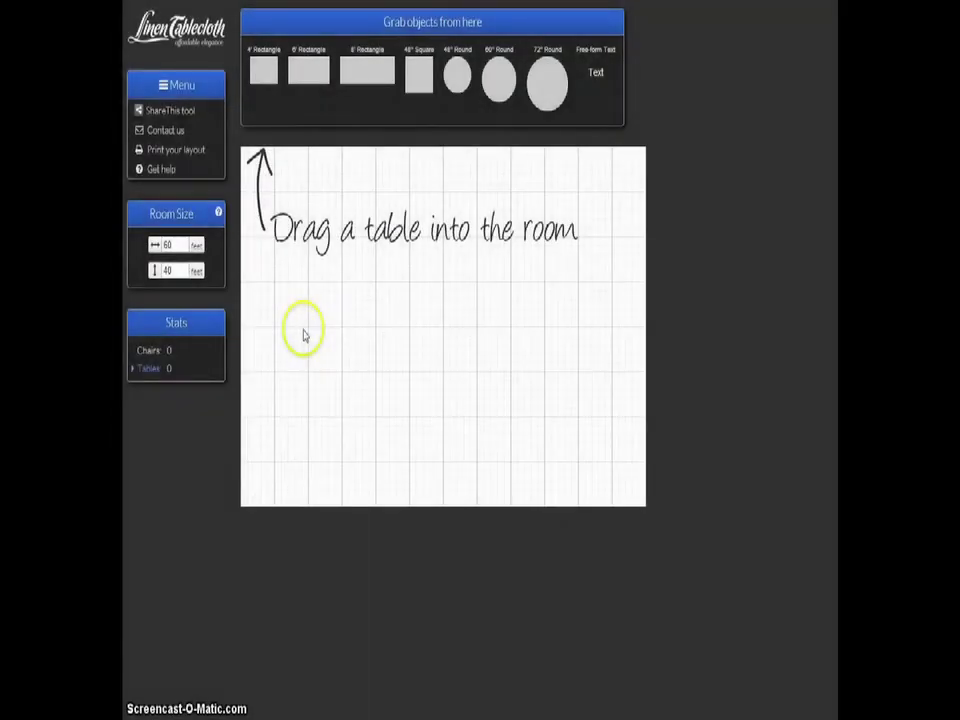
- Enter 80 ft for the room width and 60 ft for the length, and apply them
click(304, 334)
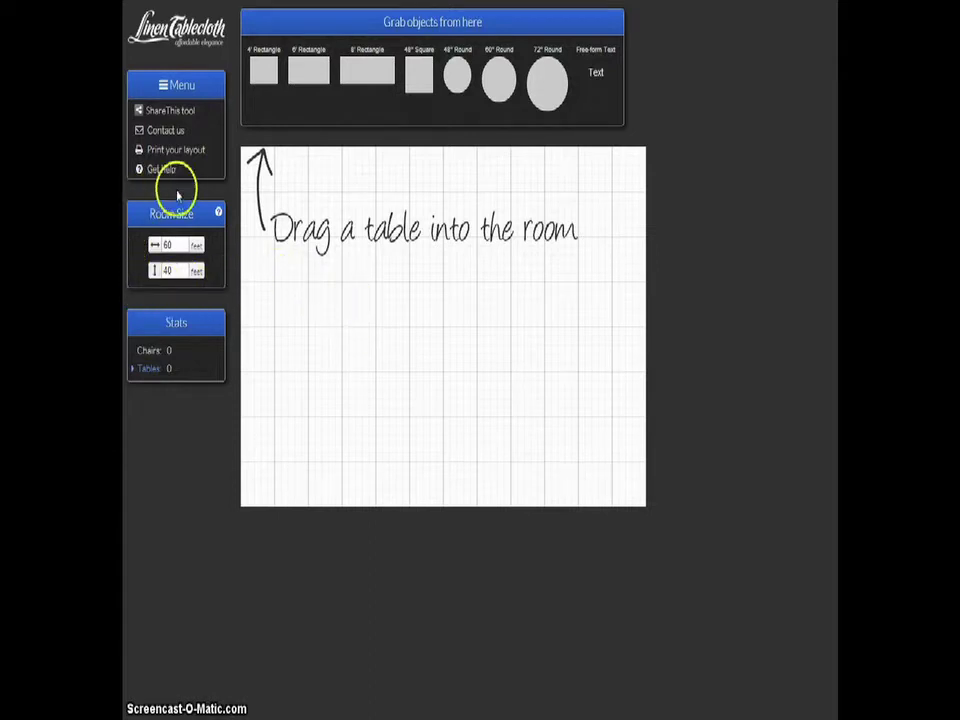
double_click(162, 244)
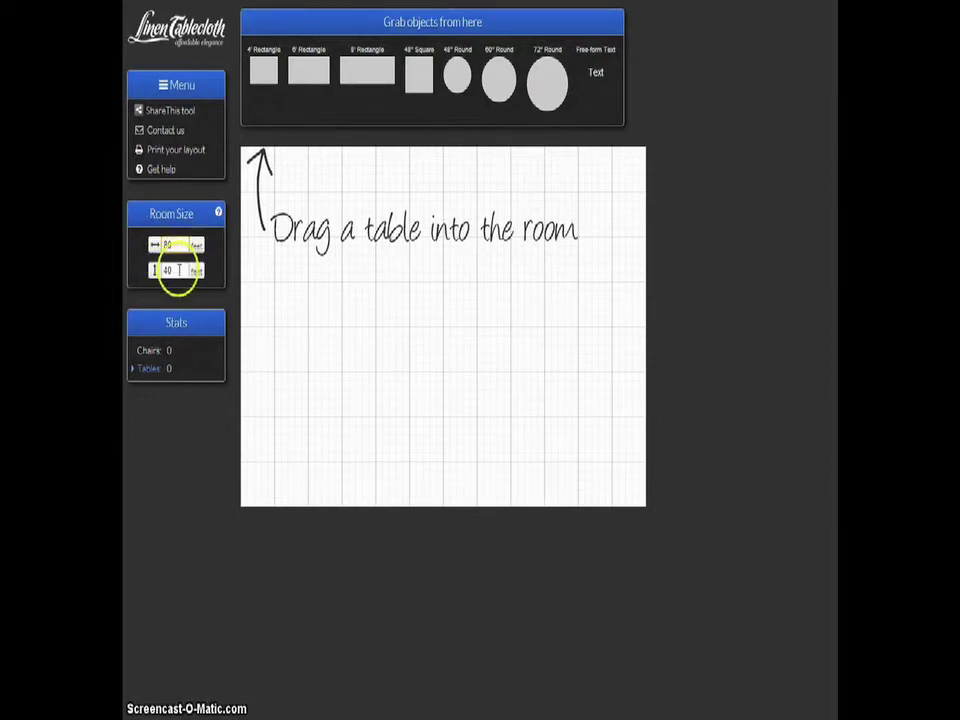
double_click(162, 270)
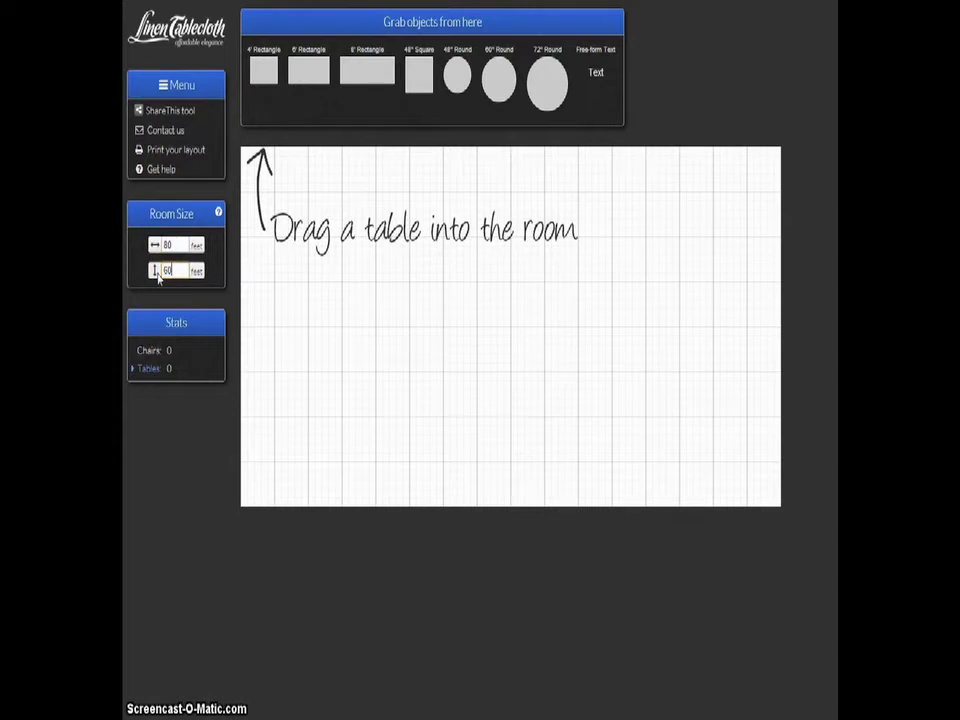
click(277, 313)
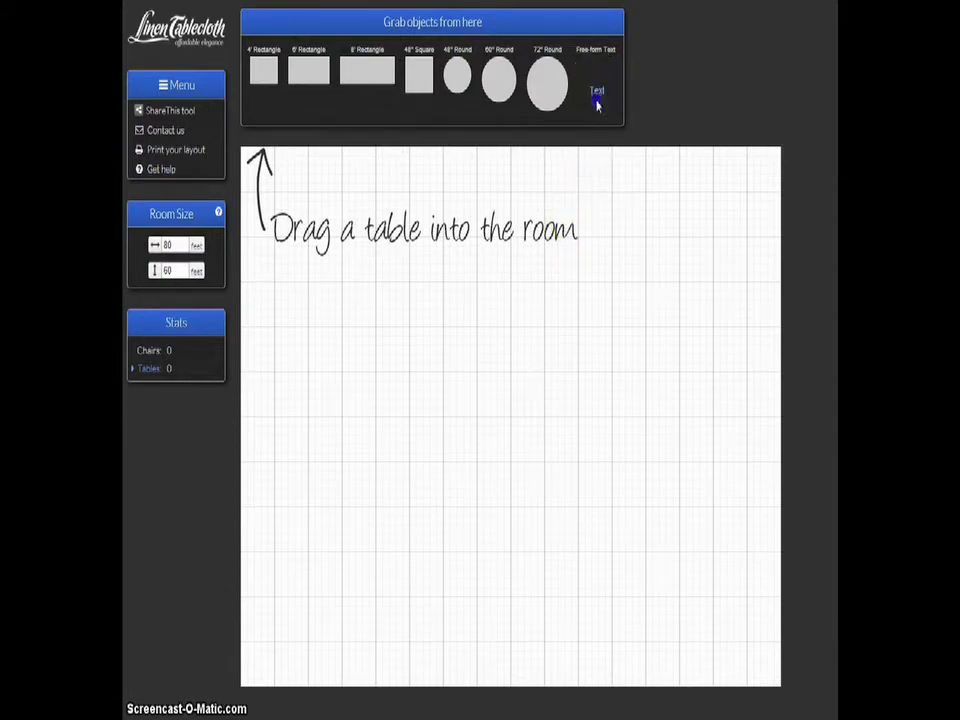
- Add an 'Entrance' text label at the room's top-left corner, rotated to run vertically
drag(591, 148, 532, 308)
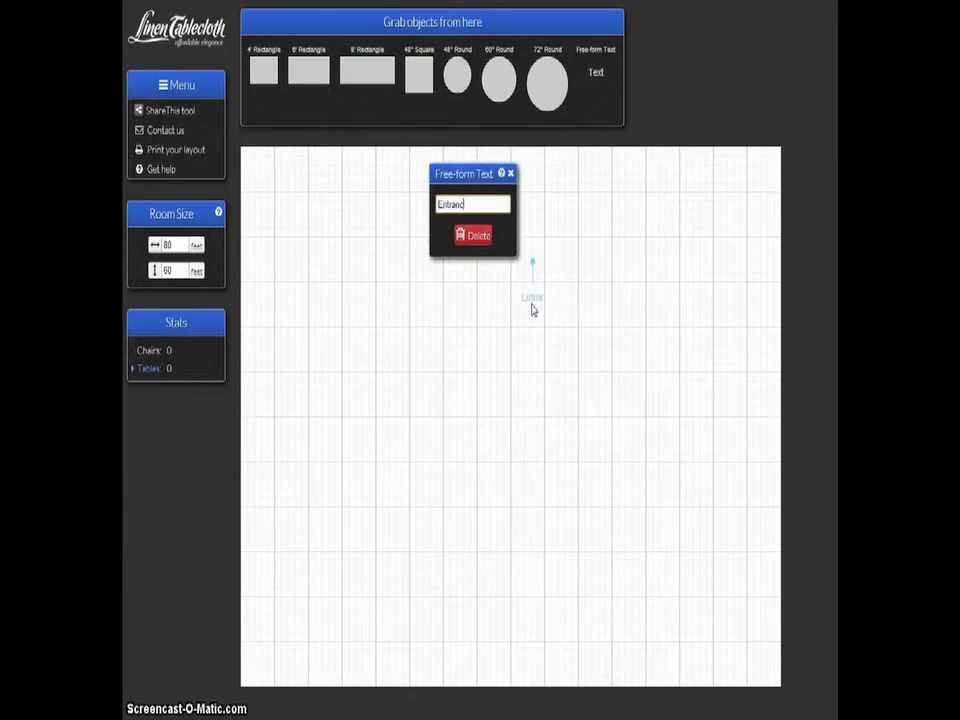
key(Return)
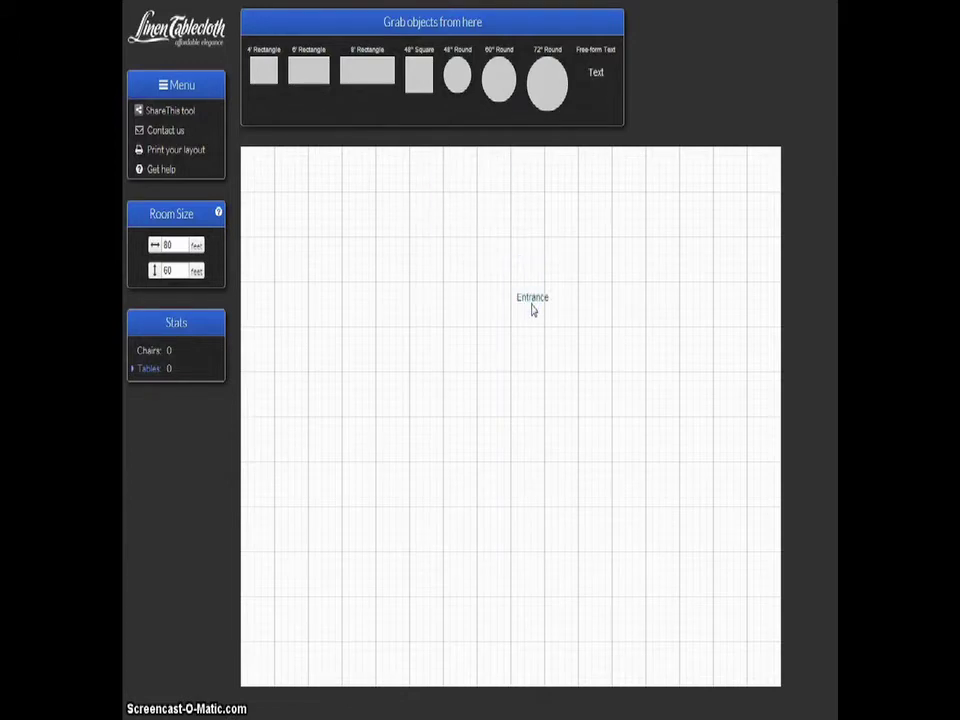
drag(533, 297, 287, 230)
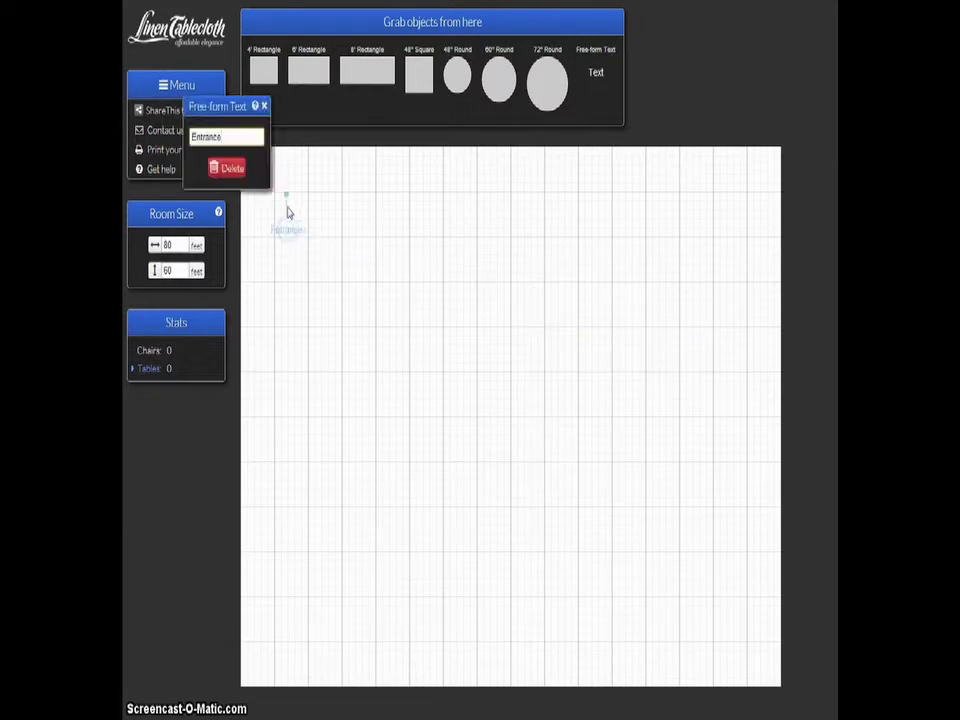
click(286, 196)
click(328, 229)
click(294, 232)
click(286, 195)
mouse_move(292, 195)
mouse_down()
mouse_move(313, 232)
mouse_move(304, 266)
mouse_move(291, 274)
mouse_move(264, 238)
mouse_move(266, 214)
mouse_move(283, 203)
mouse_up()
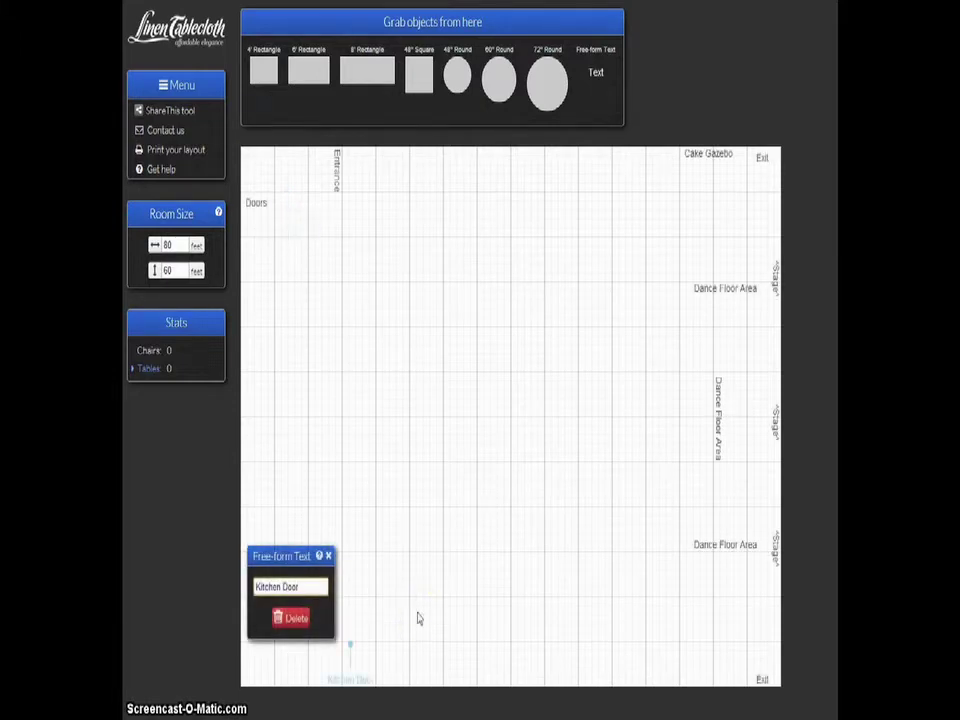
- Shift the Kitchen Door label slightly to the right
click(419, 619)
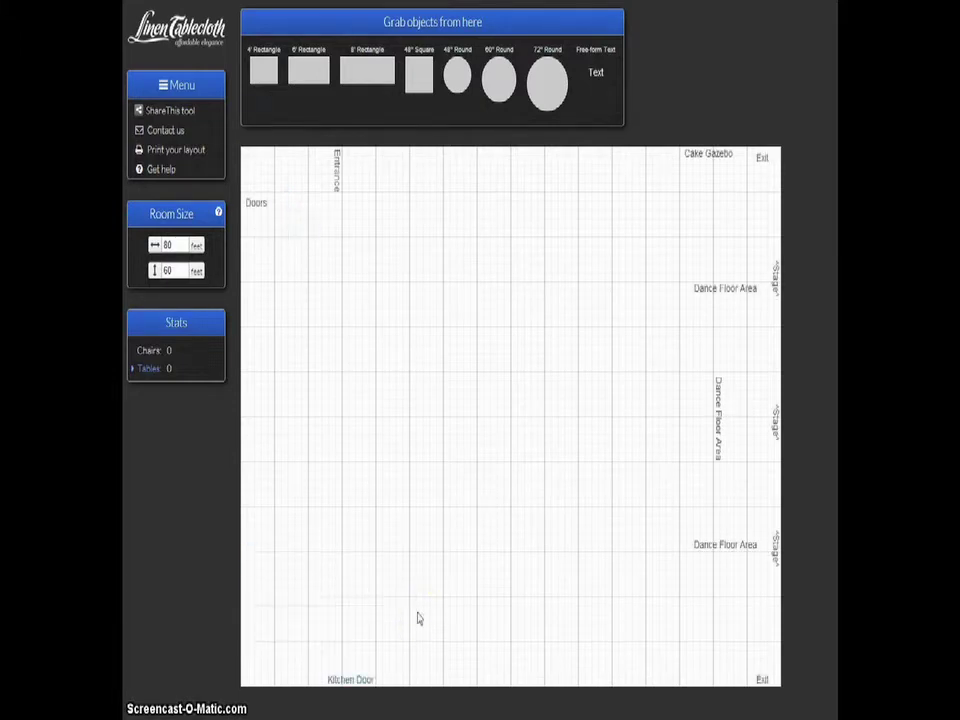
drag(352, 679, 372, 683)
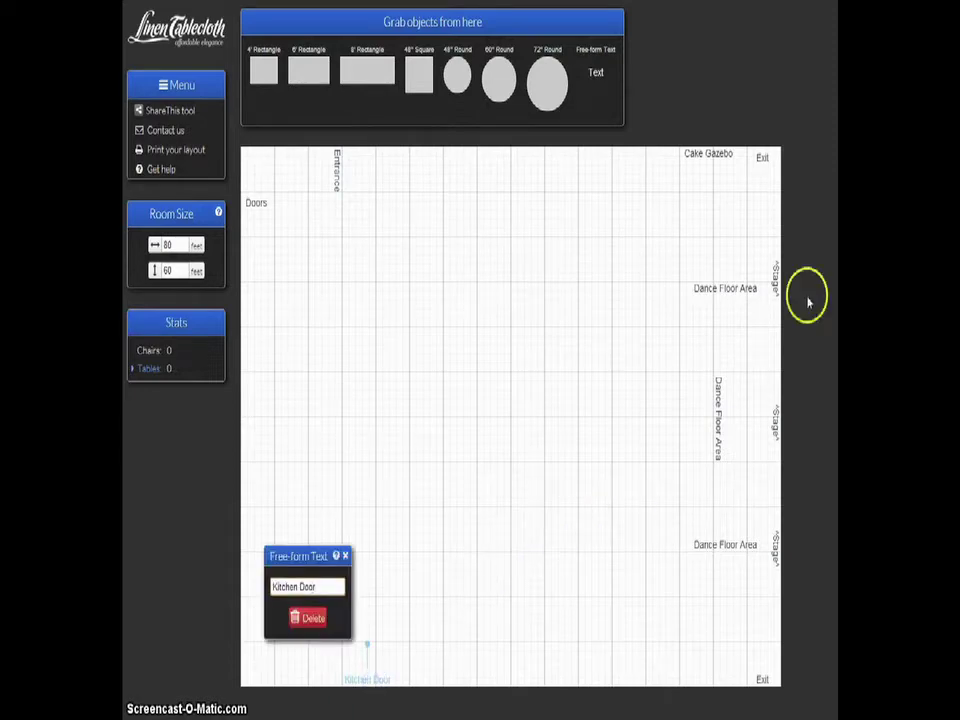
click(590, 99)
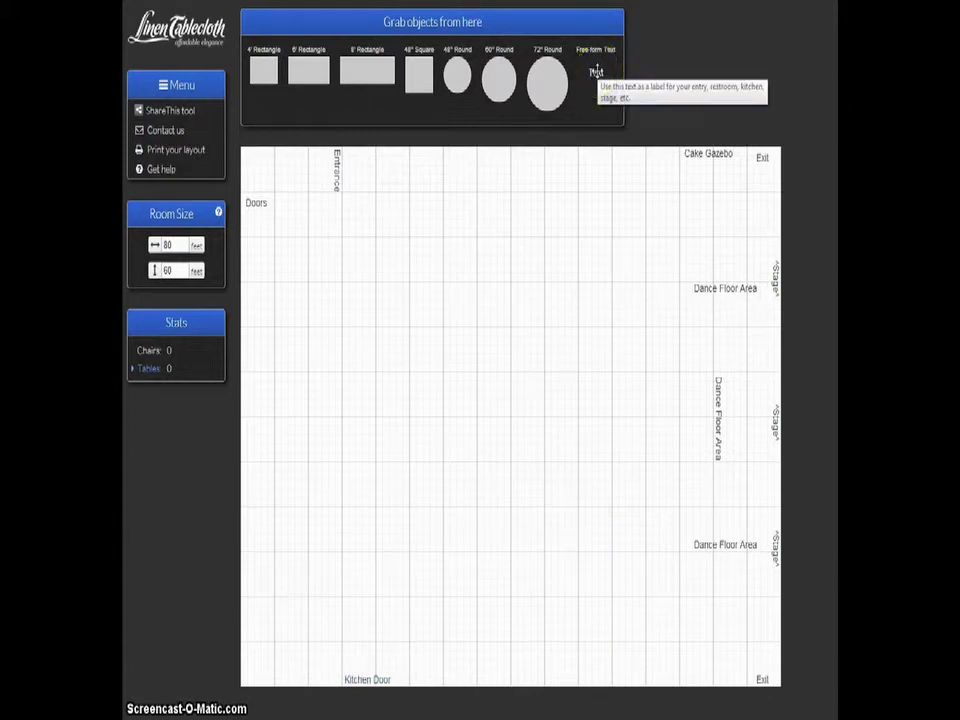
- Add two text items as wall marks beside Entrance on the room's left side
drag(596, 72, 527, 263)
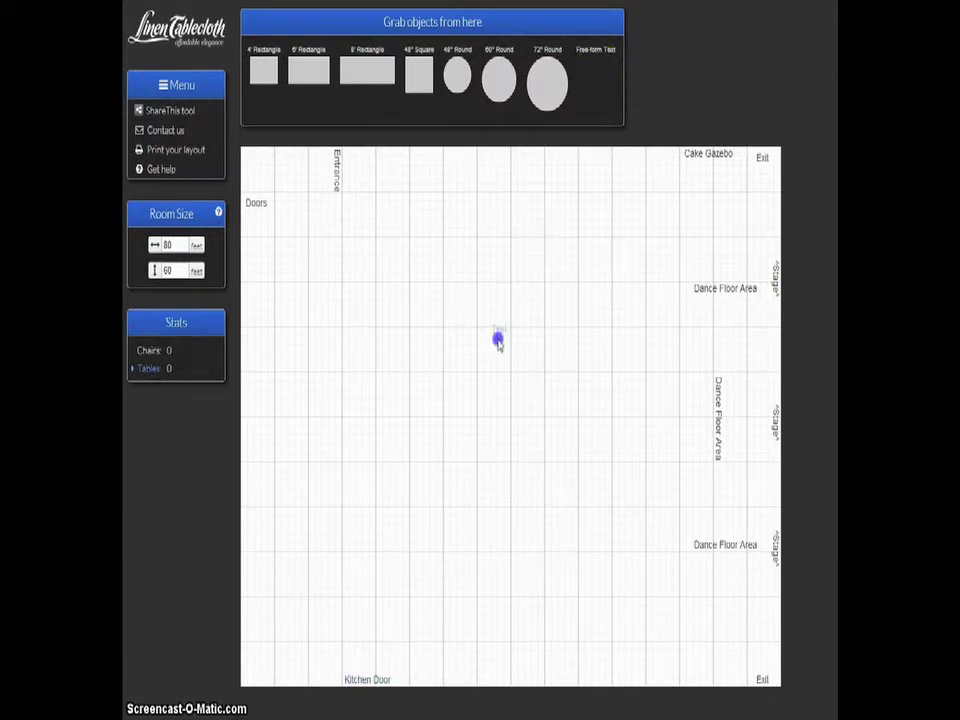
drag(496, 354, 496, 354)
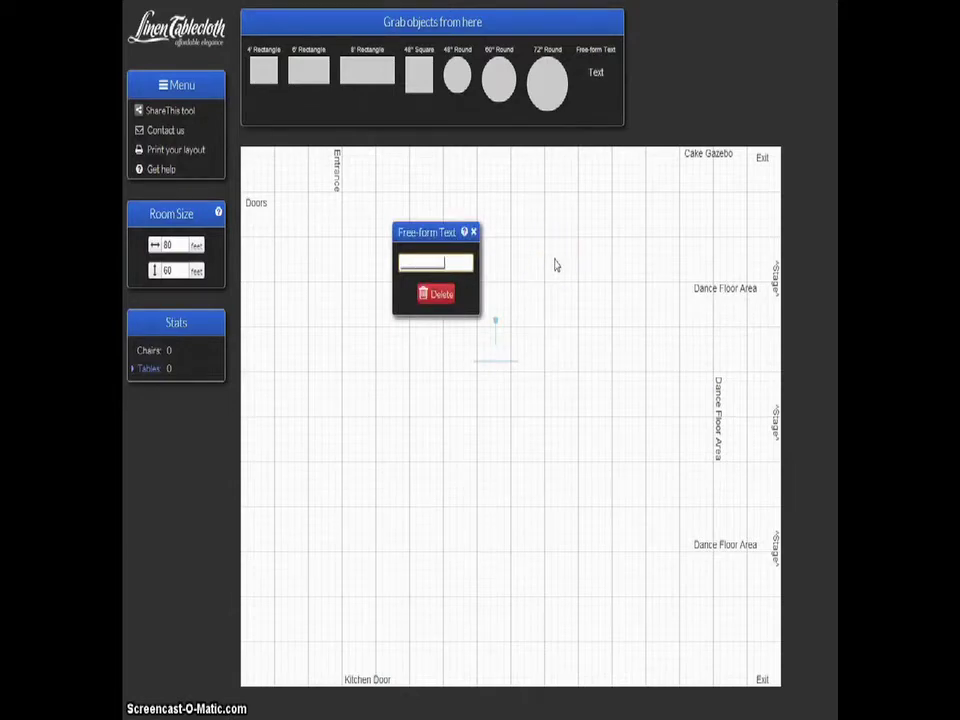
drag(514, 356, 303, 167)
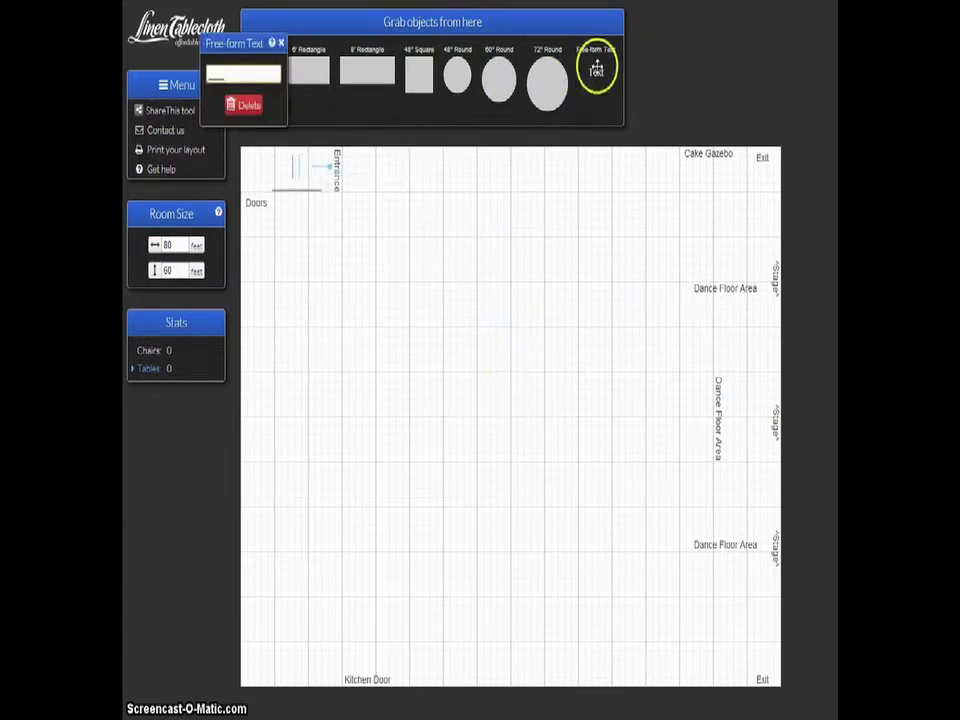
drag(594, 72, 552, 345)
click(551, 309)
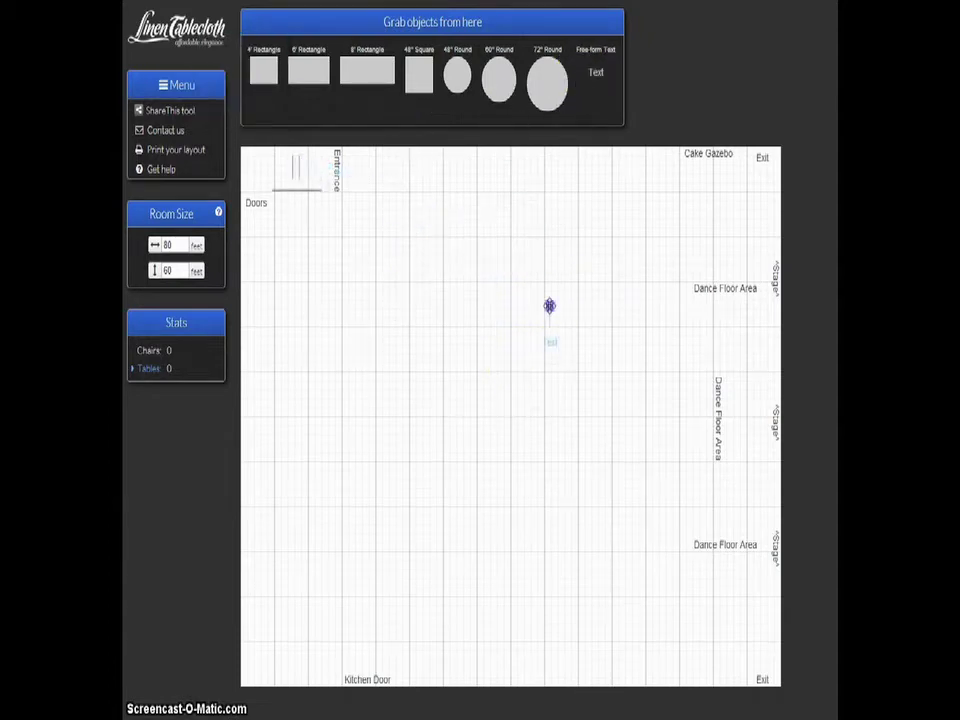
click(563, 332)
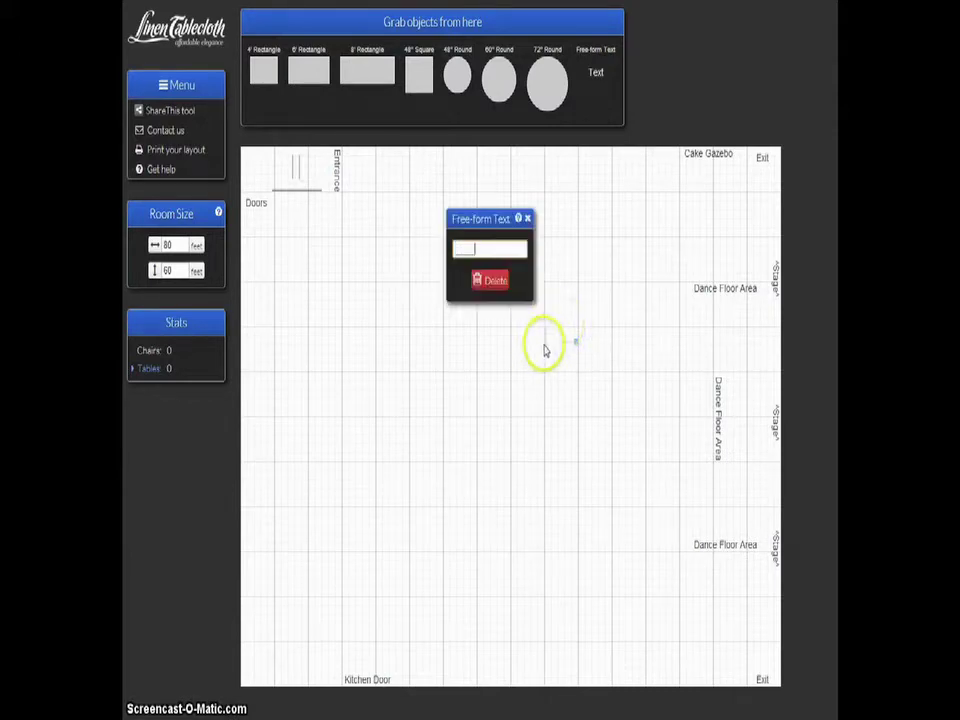
drag(544, 343, 286, 170)
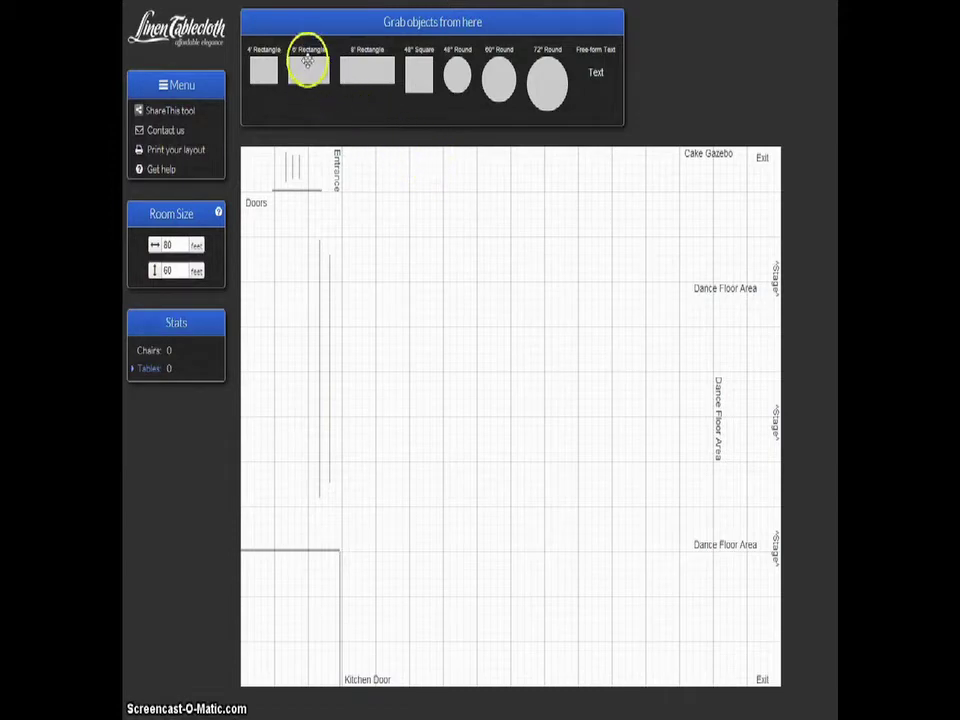
- Place a 6 ft rectangular table labelled Gift Table beside the Doors
drag(309, 65, 304, 204)
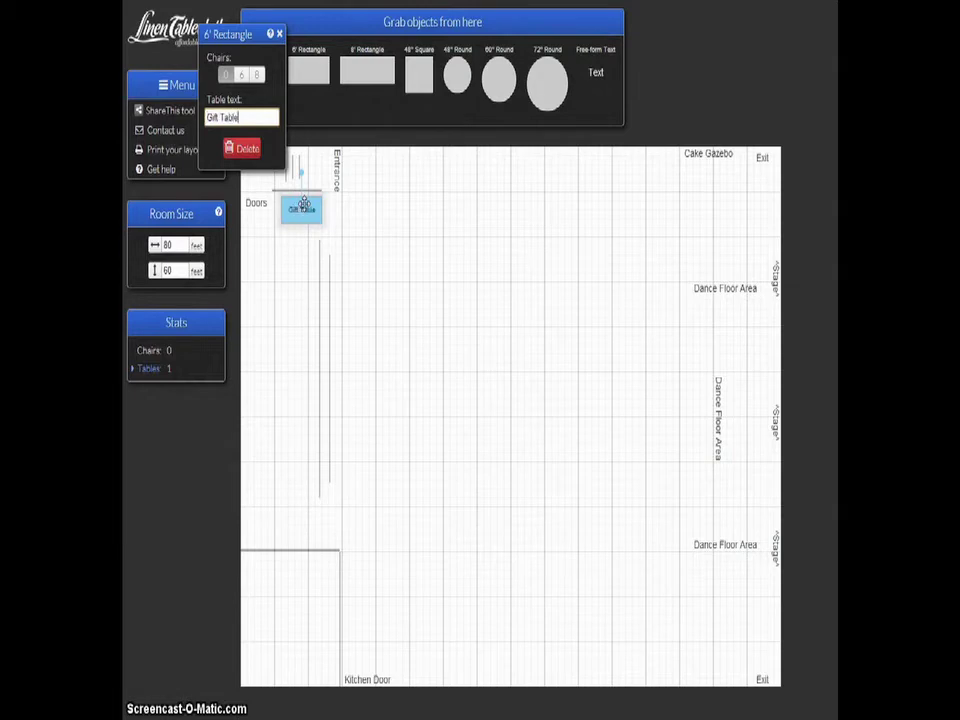
key(Return)
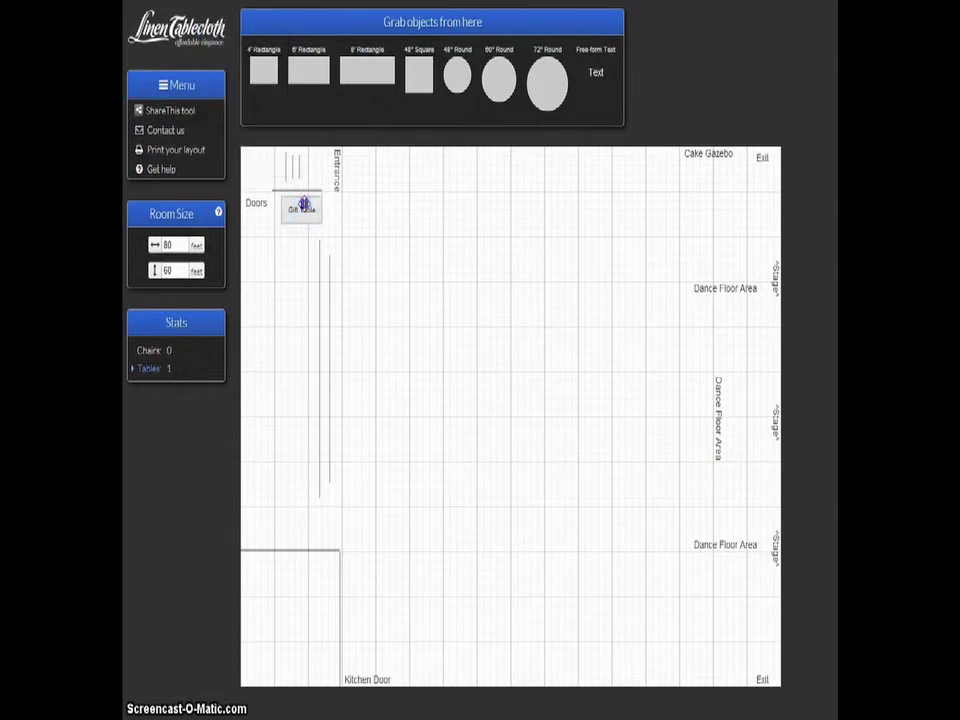
drag(304, 205, 303, 203)
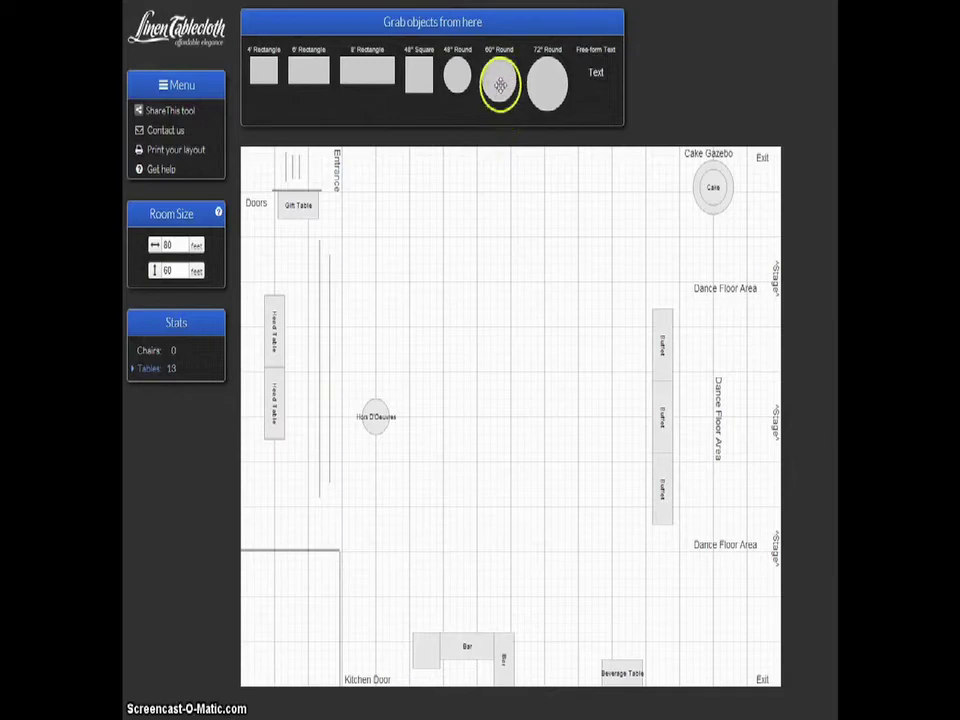
- Place 60" round table 1 with 10 chairs in the room
drag(499, 81, 426, 376)
click(366, 250)
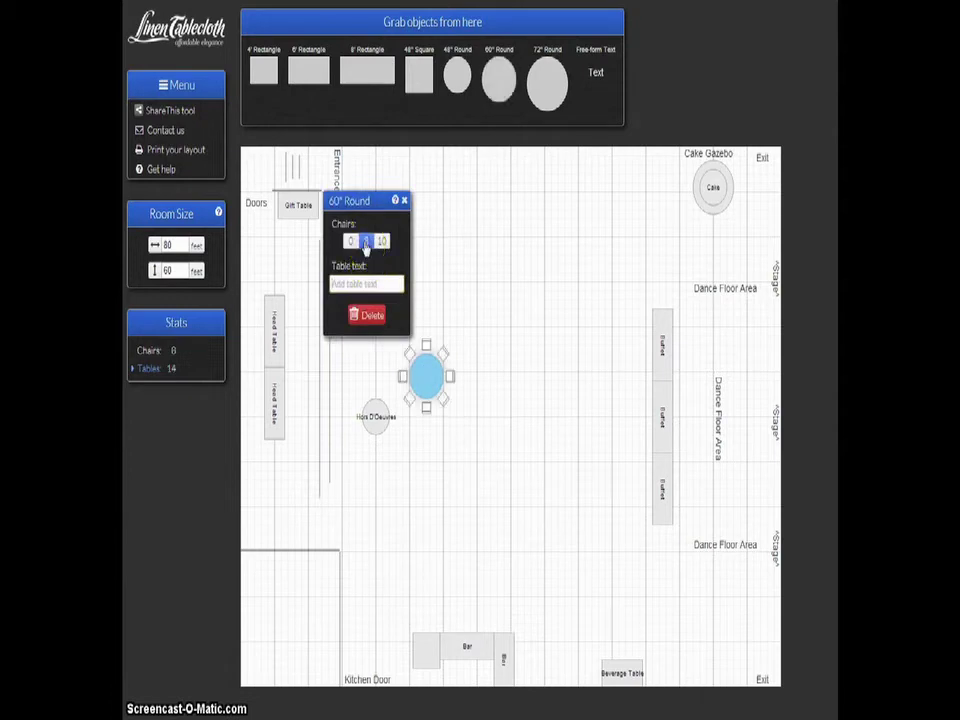
drag(366, 250, 381, 252)
click(381, 247)
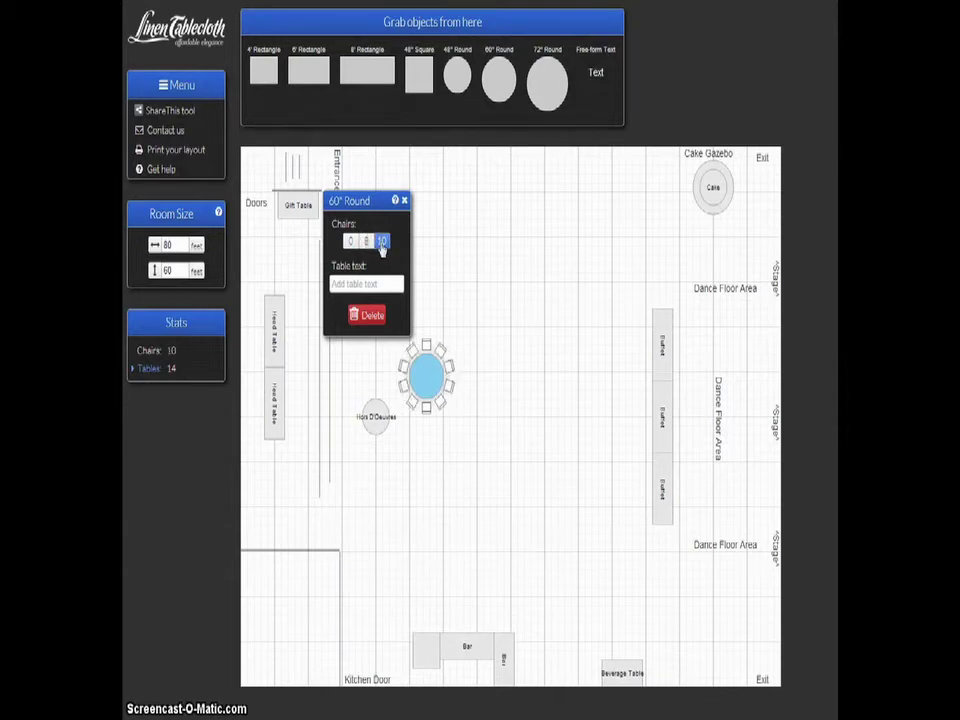
click(370, 285)
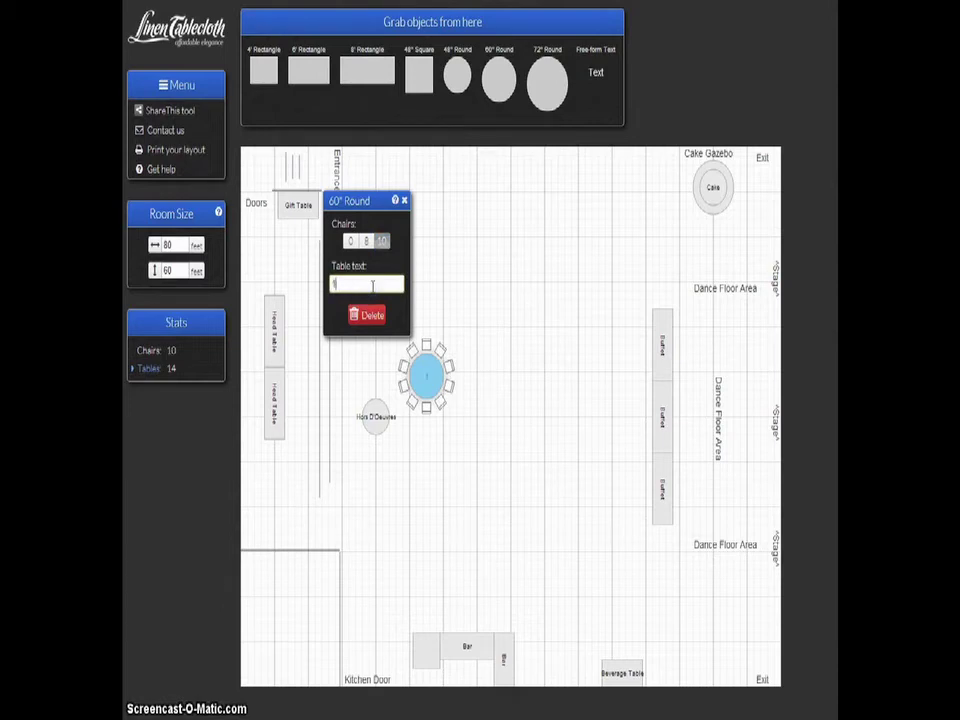
drag(424, 377, 428, 366)
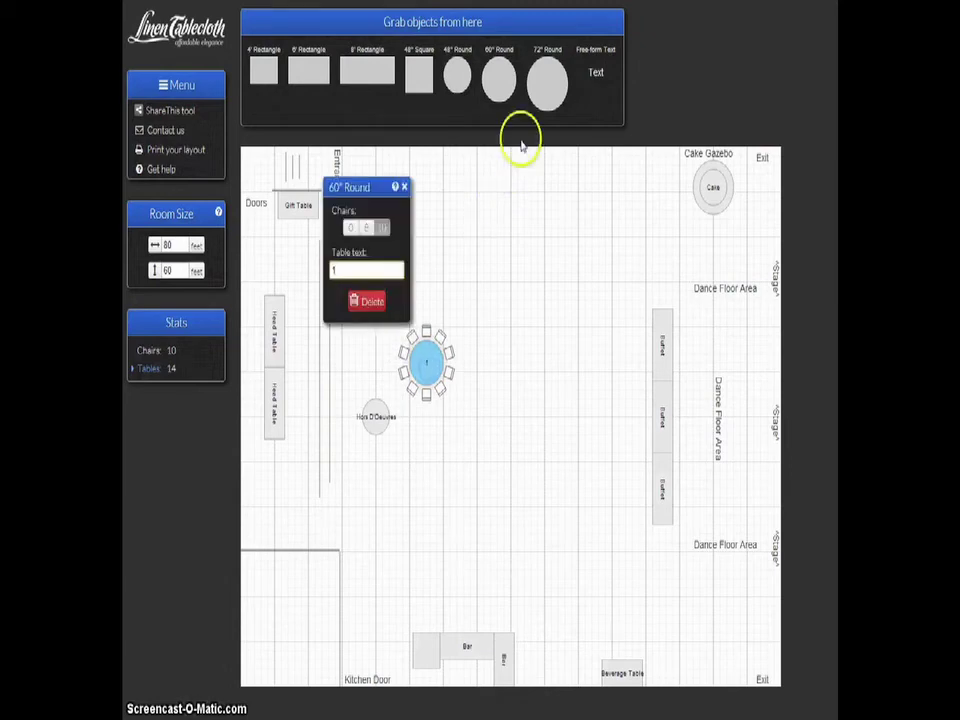
- Add 10-seat round tables 2 and 3 stacked above table 1
drag(499, 79, 426, 276)
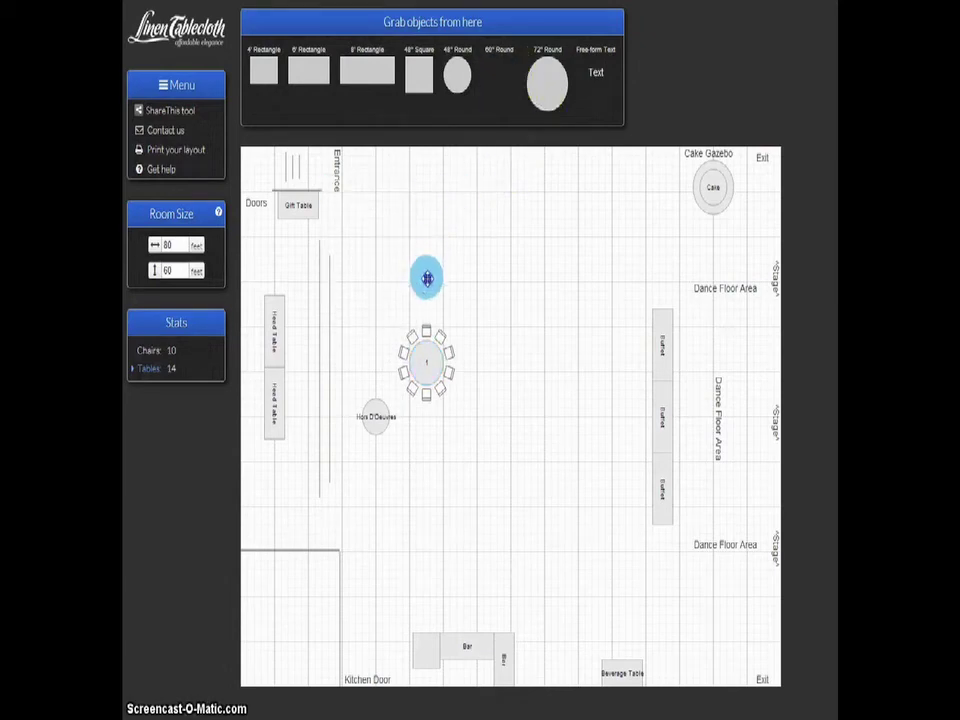
click(381, 143)
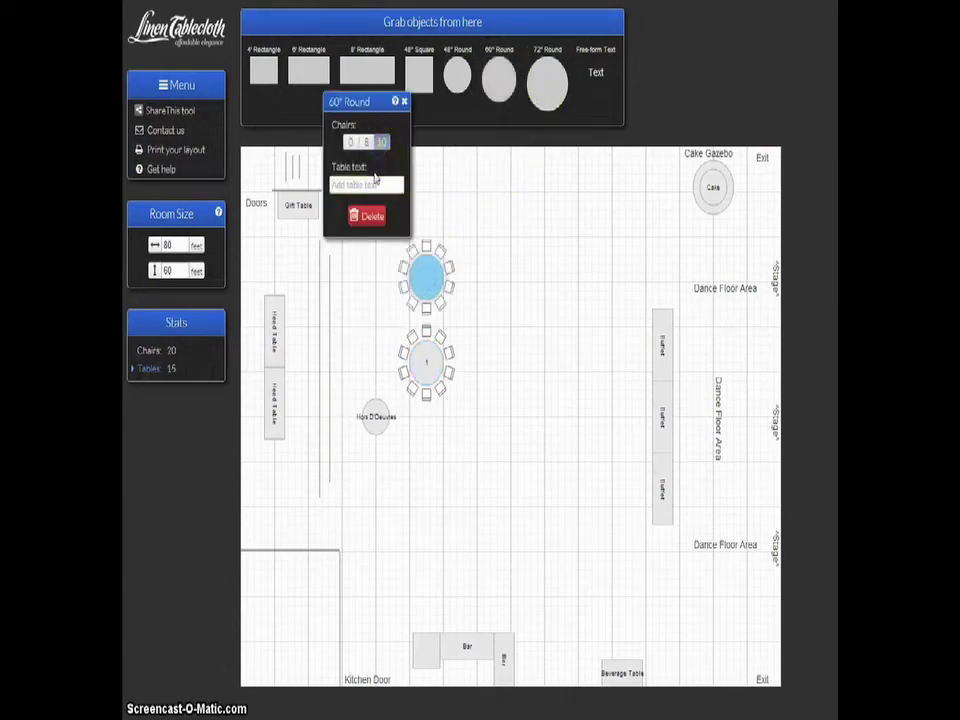
click(372, 181)
text(2)
click(478, 193)
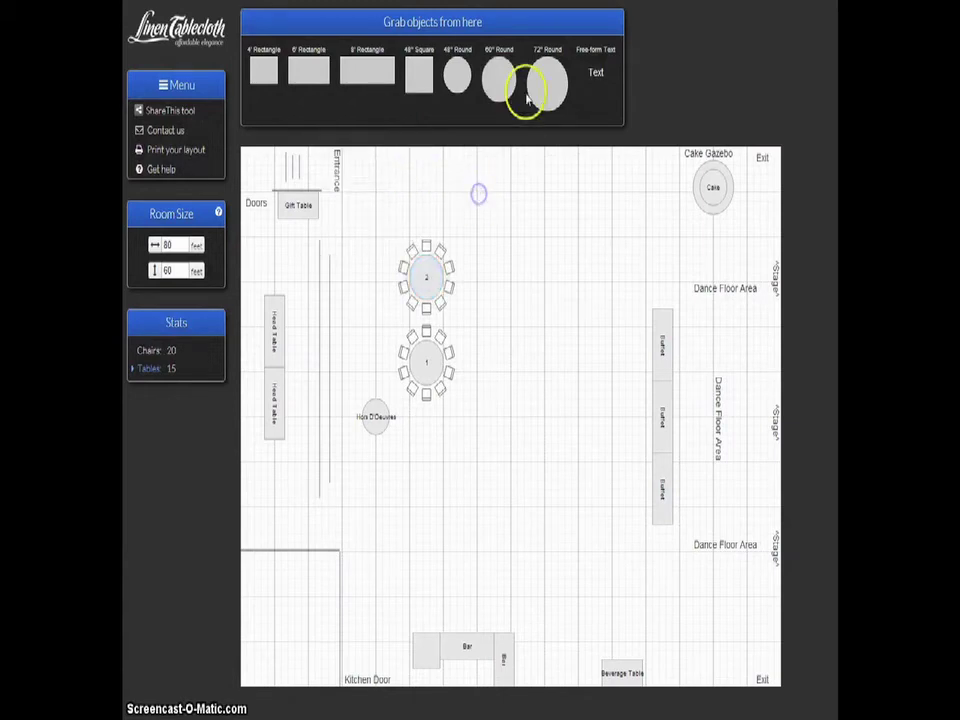
drag(497, 80, 431, 198)
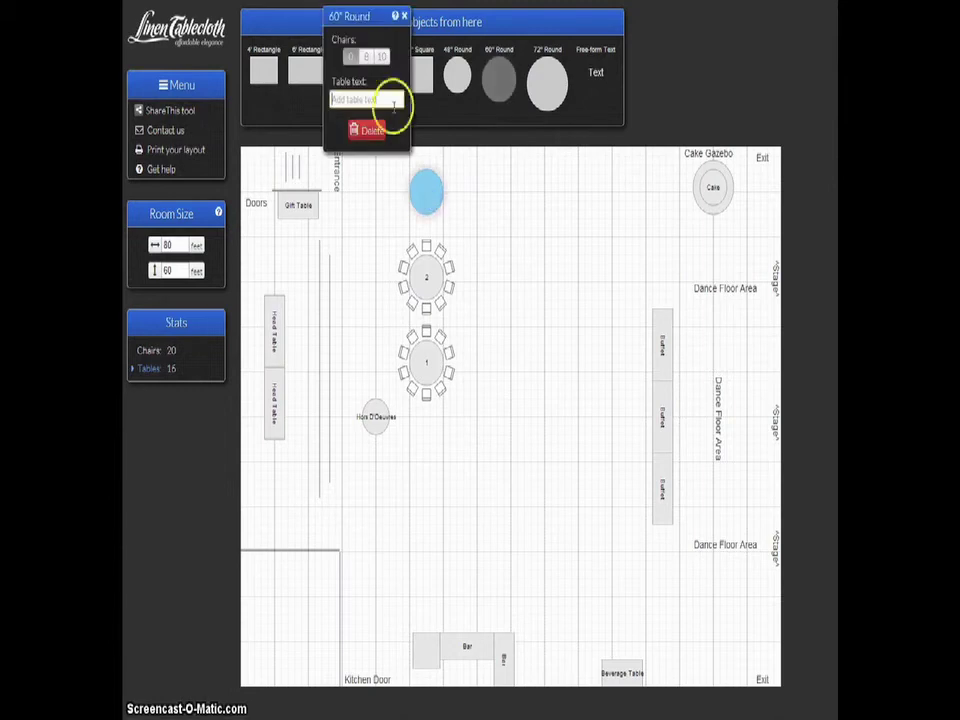
click(381, 57)
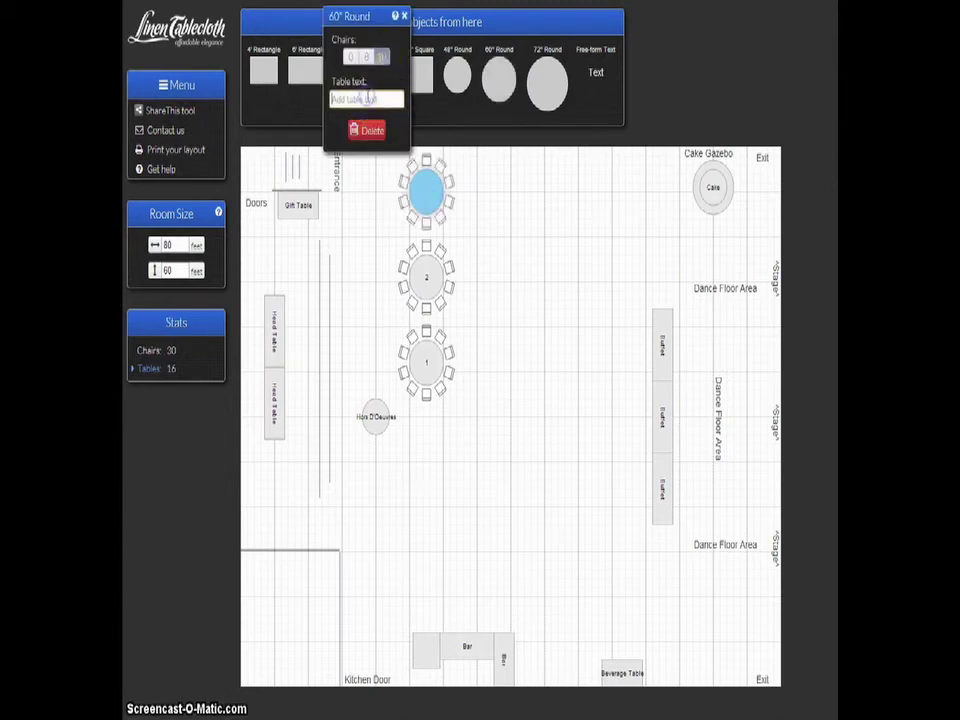
click(369, 97)
text(3)
click(486, 213)
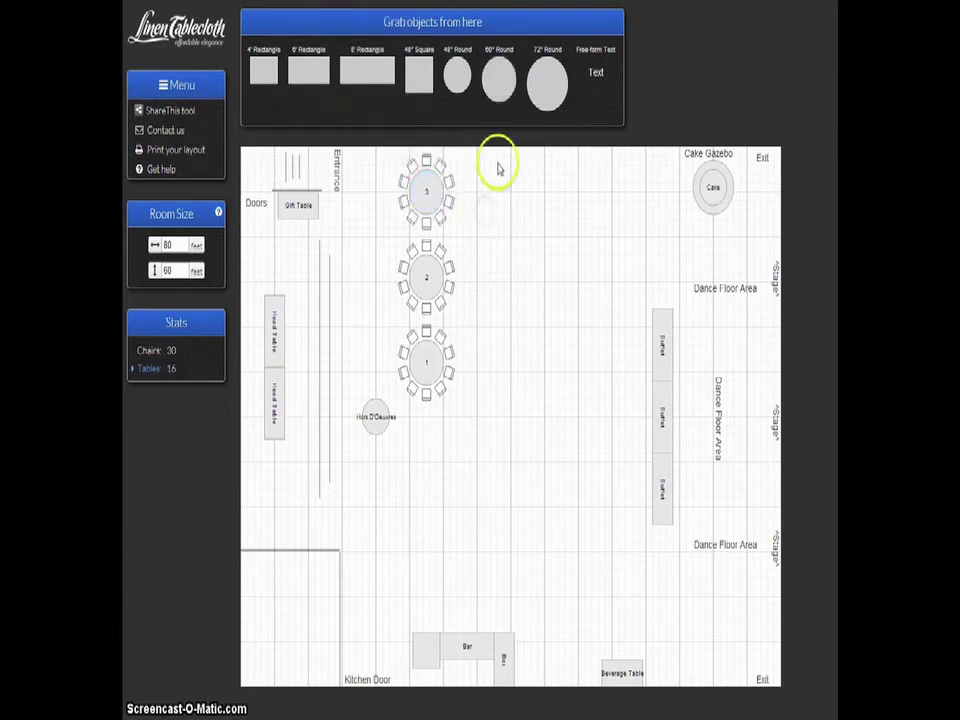
- Add 10-seat round table 4 below table 1
drag(499, 86, 428, 466)
click(384, 326)
click(368, 366)
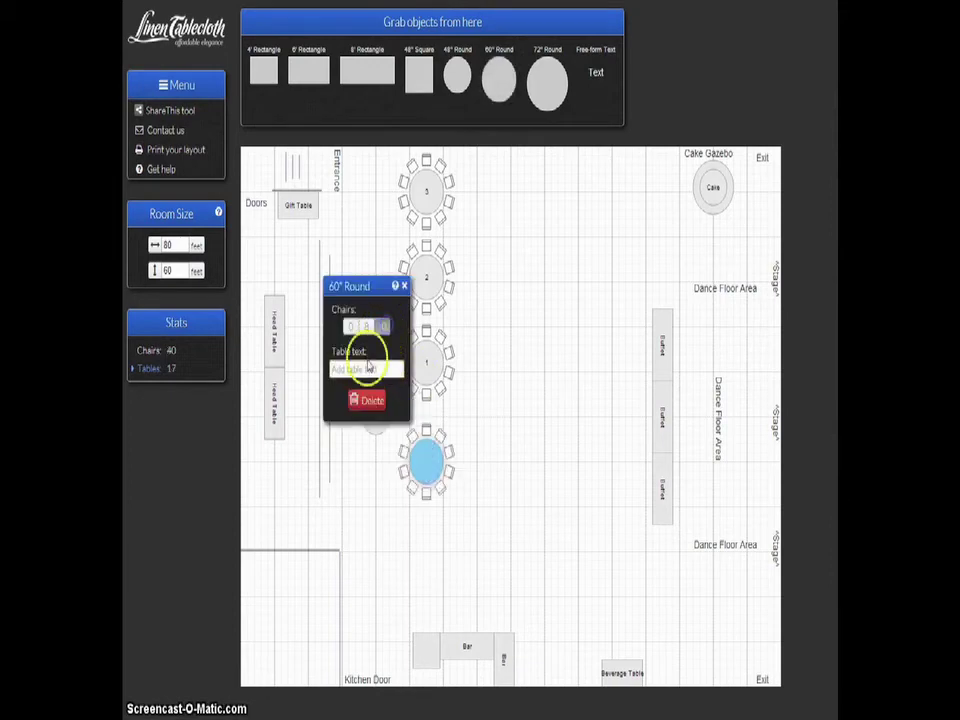
click(480, 343)
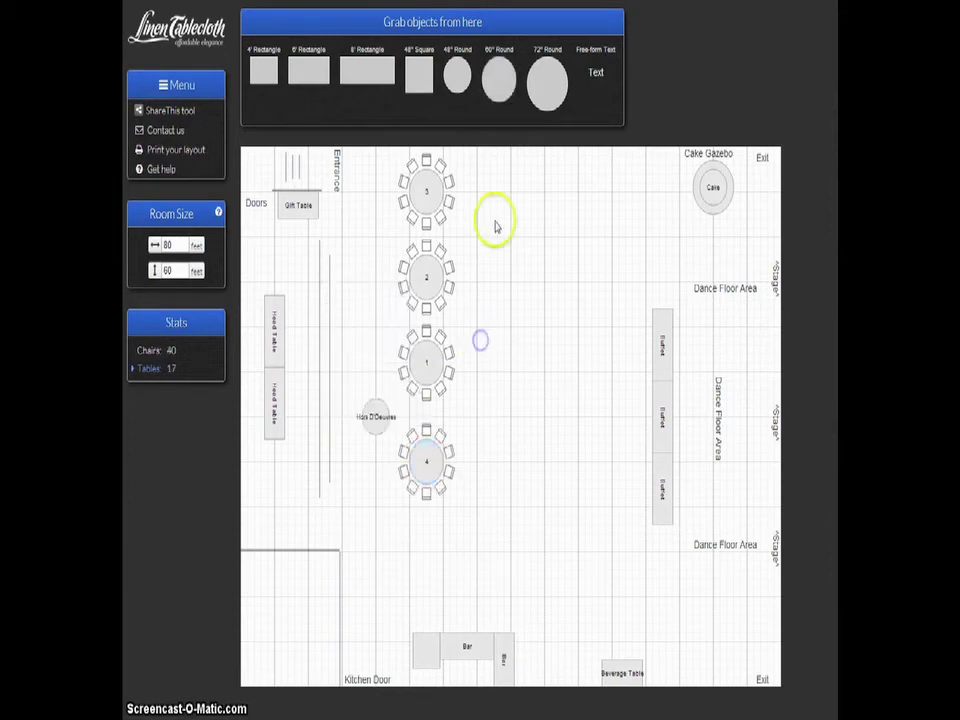
- Add 10-seat round table 5 below table 4, then start a second column of round tables
drag(499, 88, 426, 553)
click(369, 400)
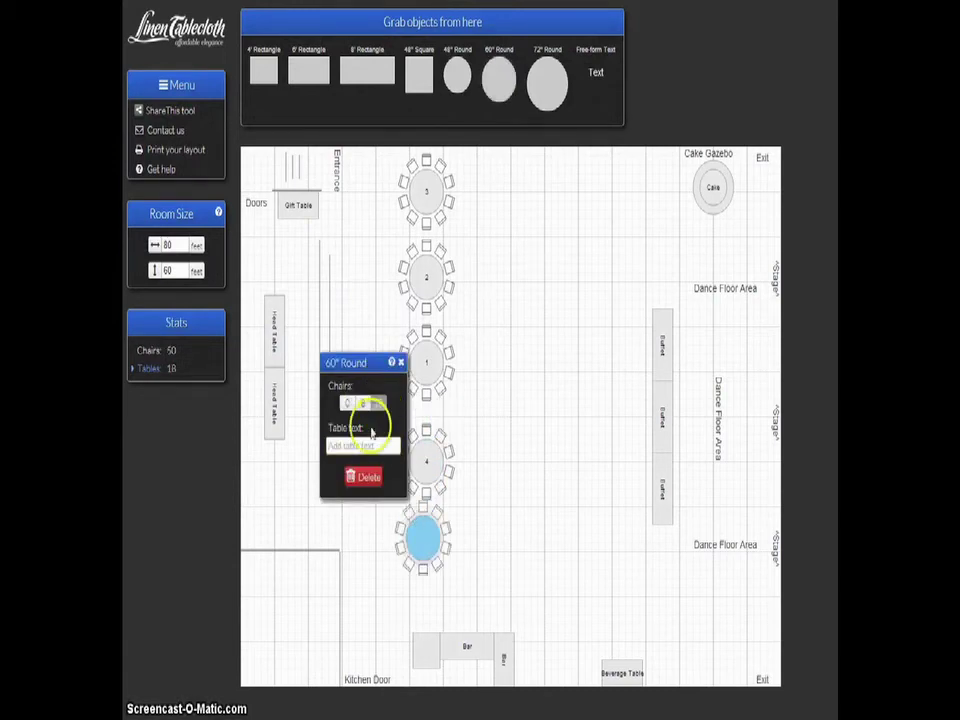
click(362, 446)
text(5)
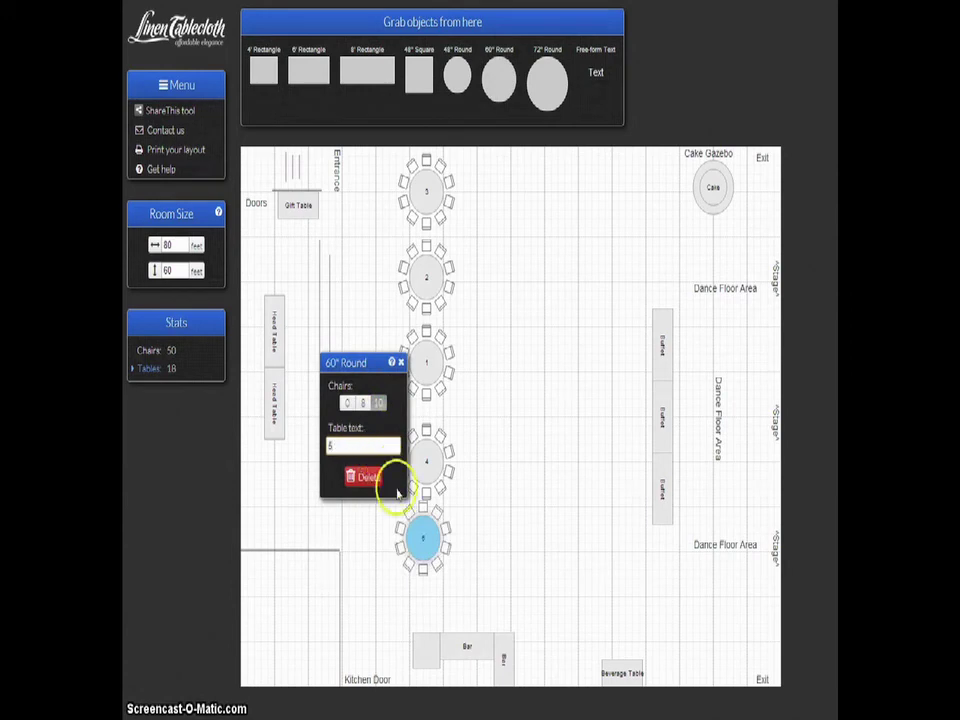
click(423, 533)
drag(423, 533, 426, 542)
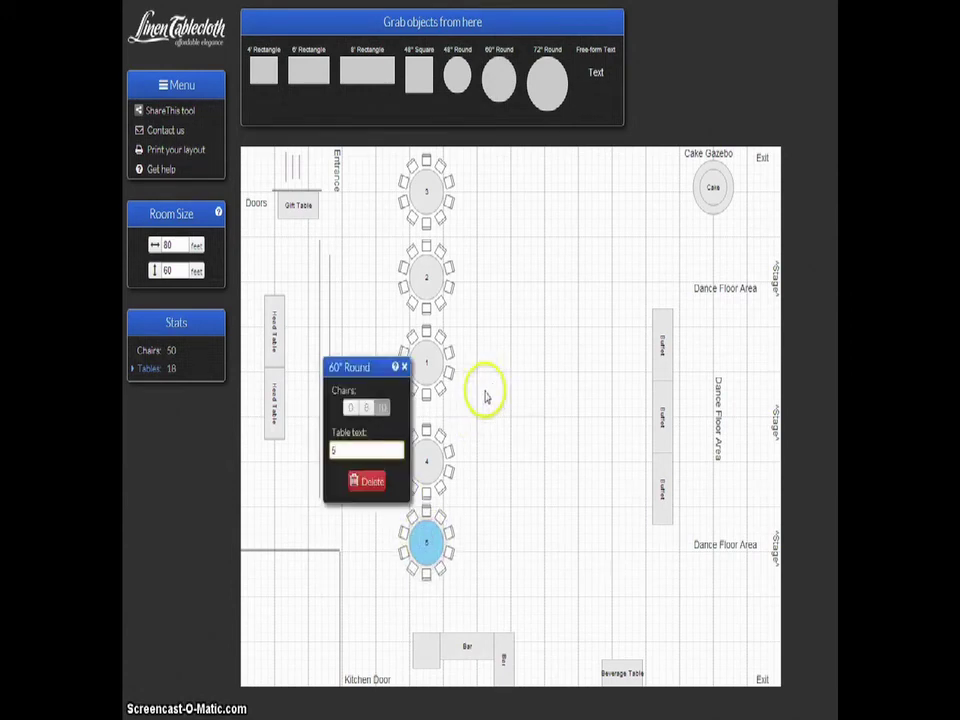
drag(497, 81, 485, 554)
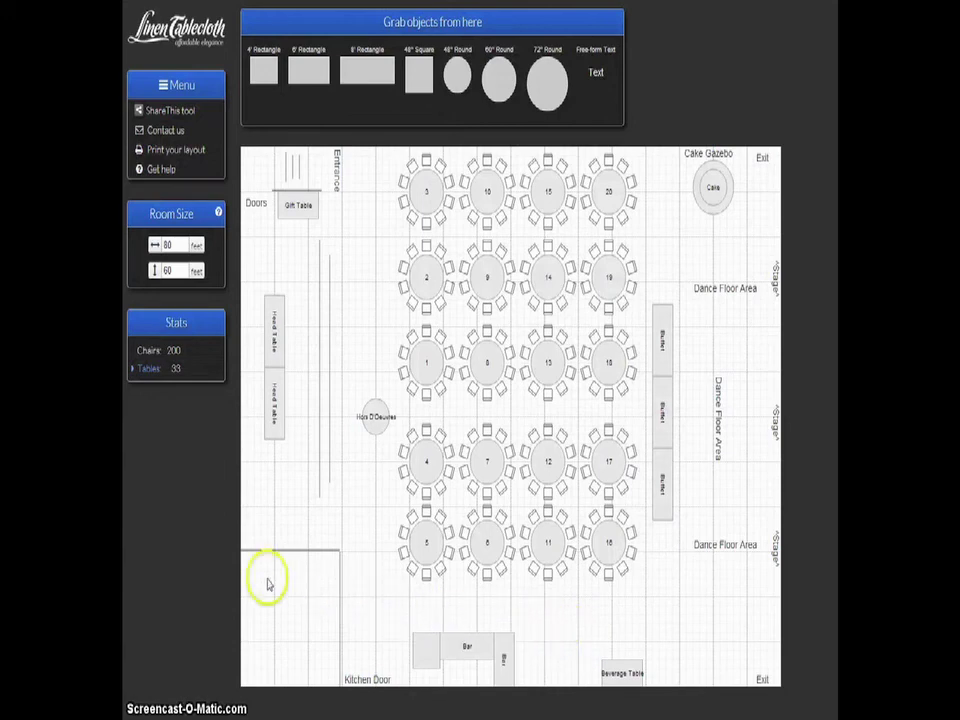
- Add a 'Room setup = 210 guests' venue note in the lower-left room and print the plan
click(133, 370)
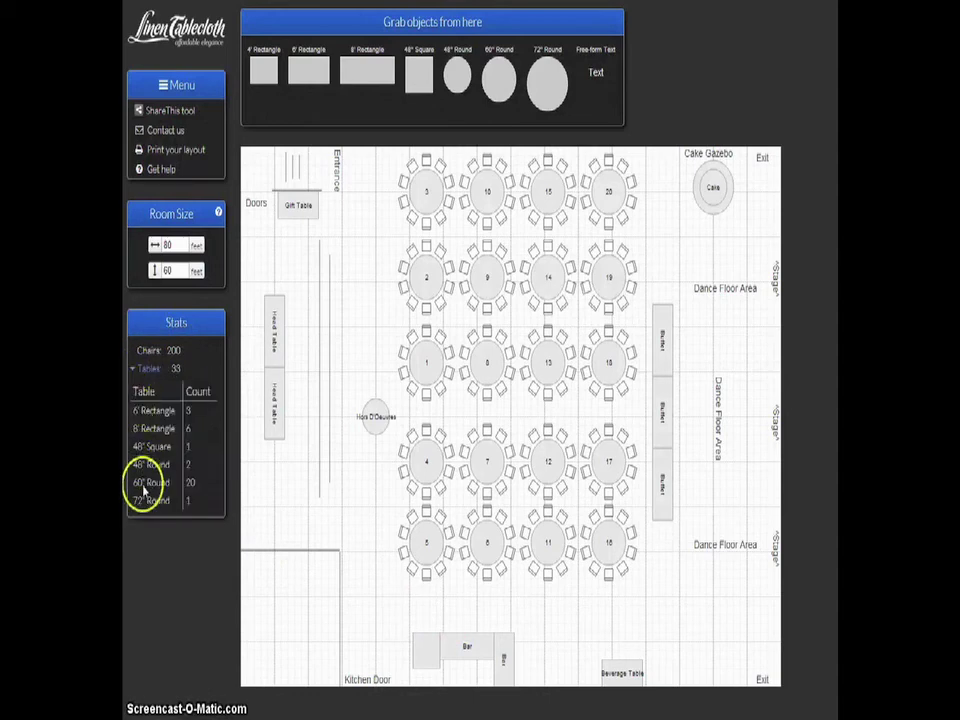
click(132, 369)
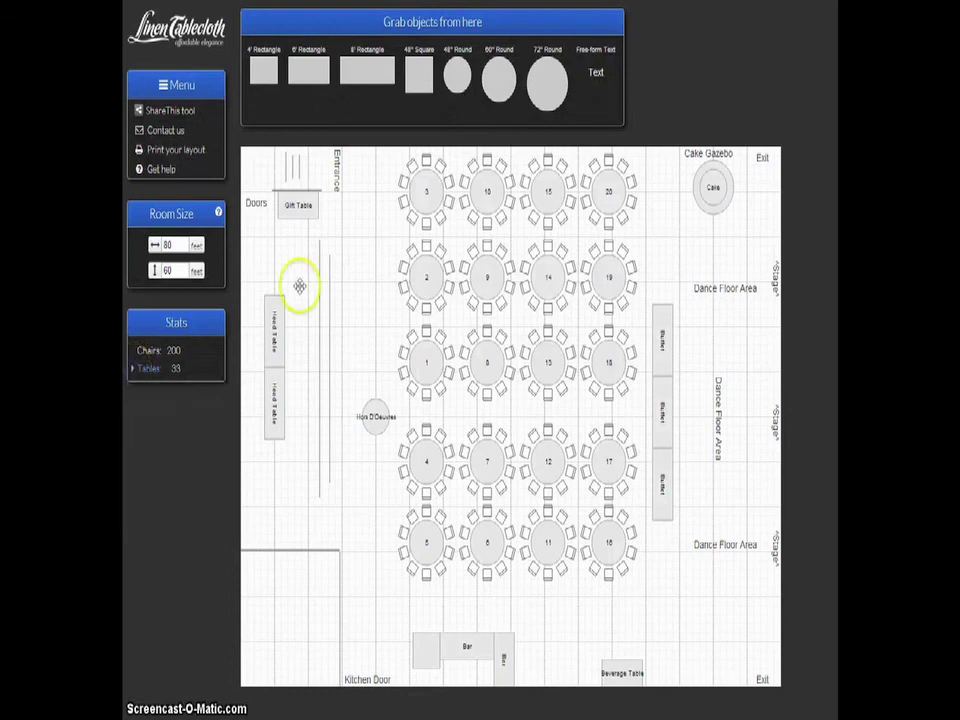
drag(595, 72, 367, 531)
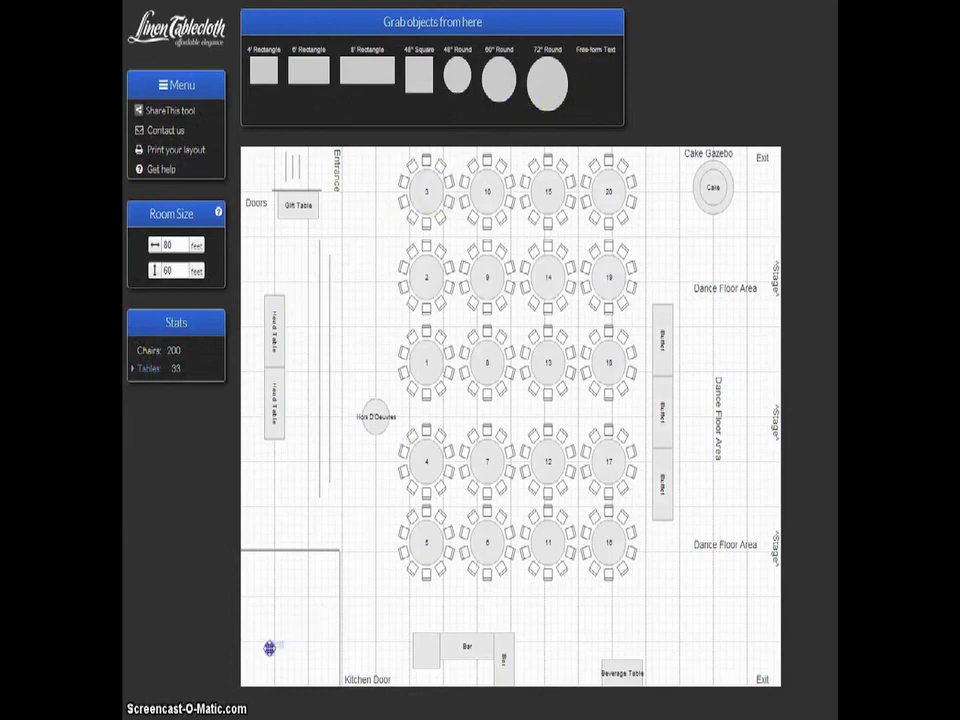
drag(285, 599, 285, 599)
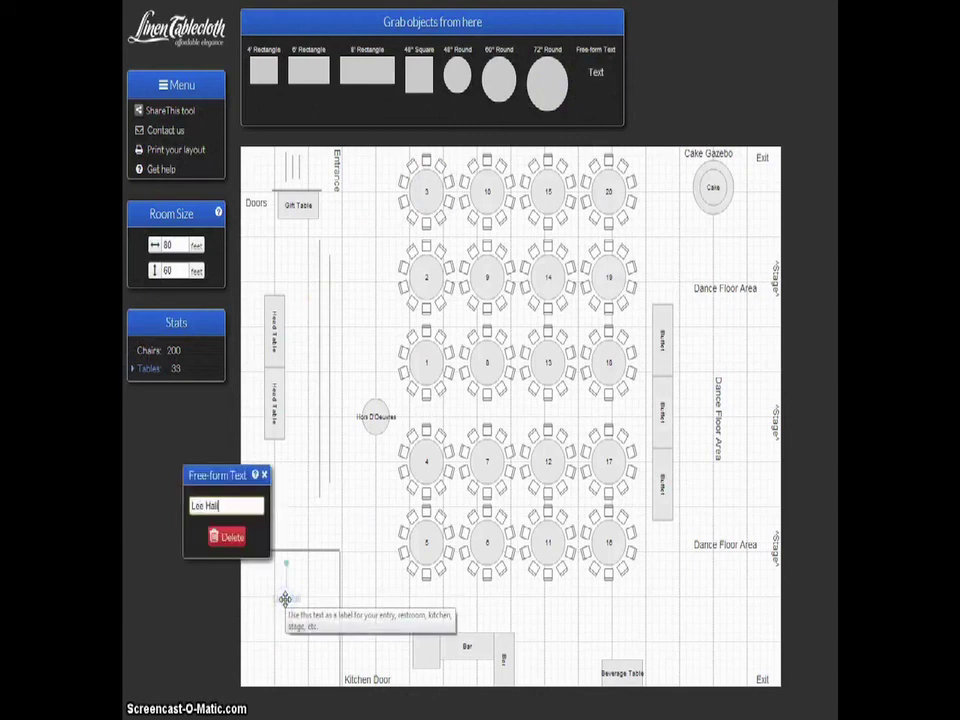
click(285, 599)
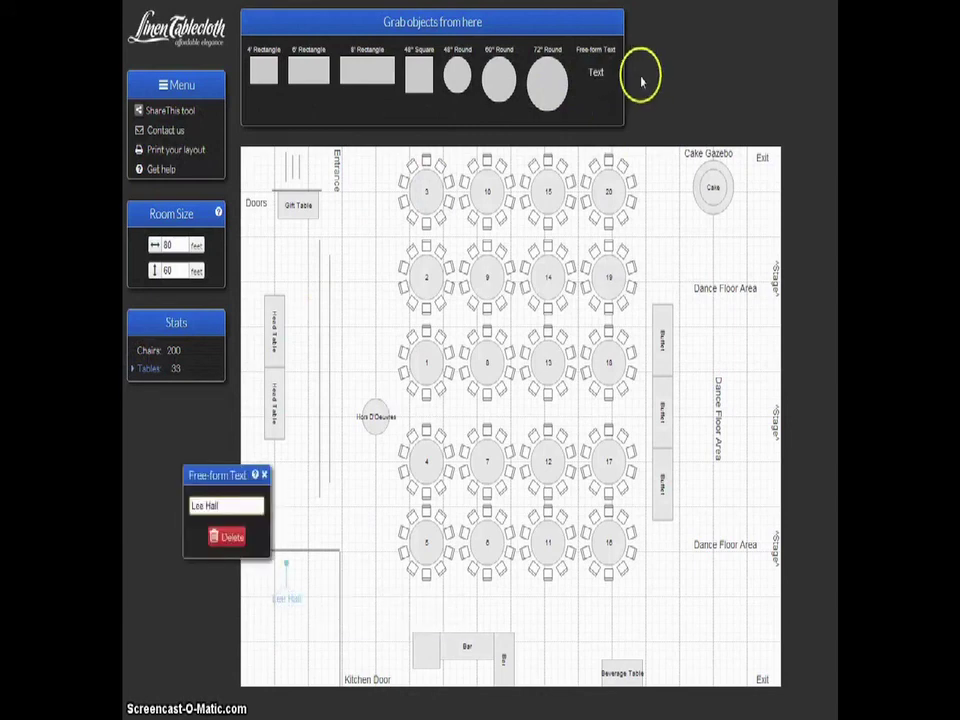
click(328, 638)
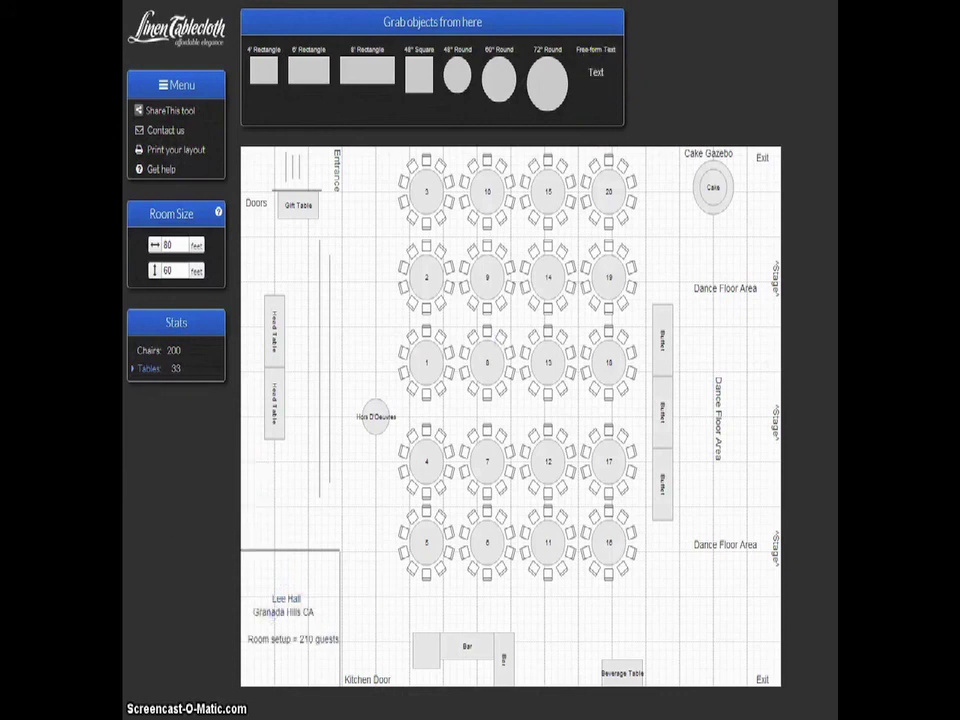
click(199, 152)
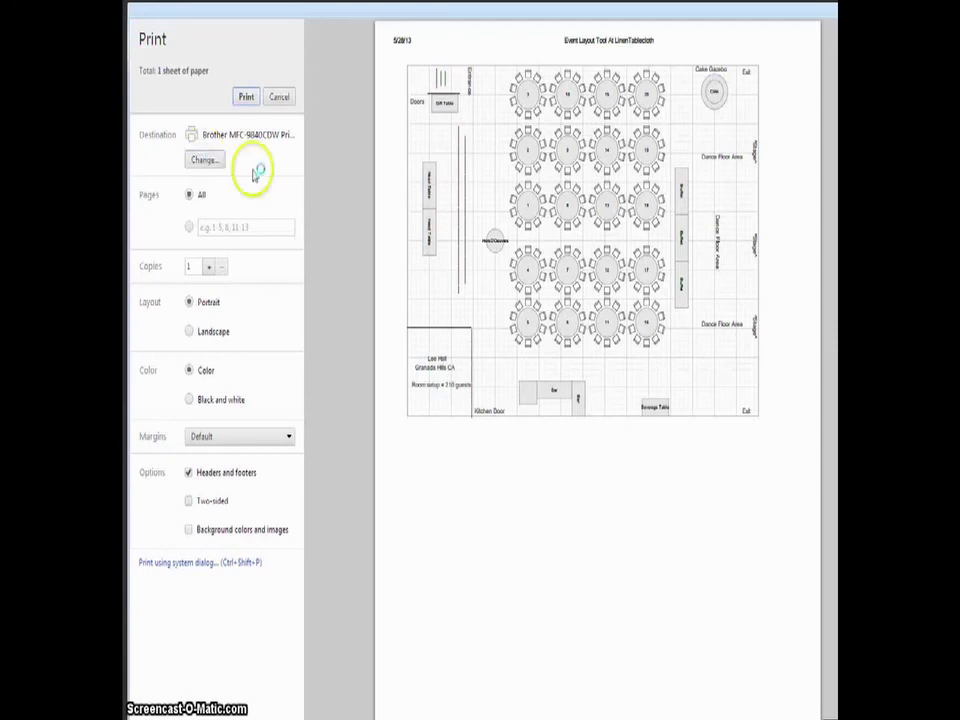